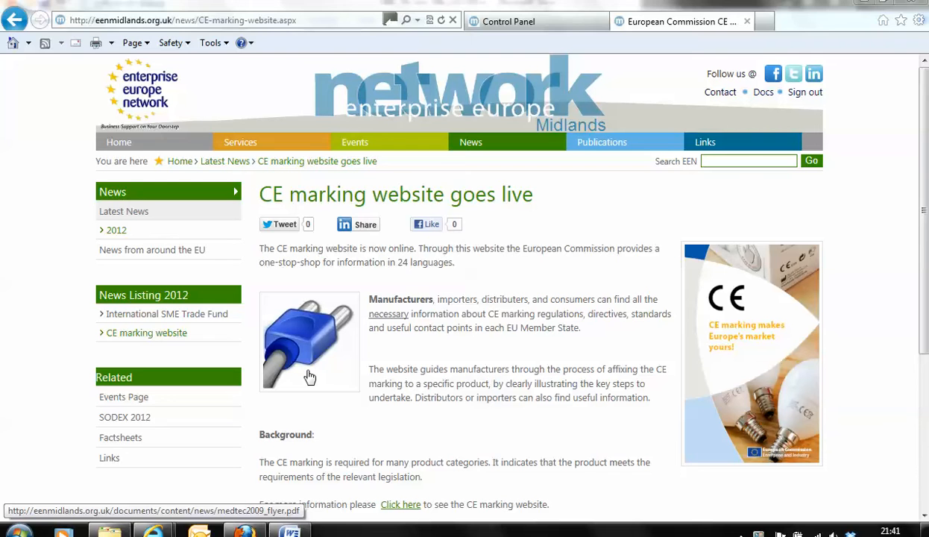
# Step: Open the flyer linked from the plug image on the CE marking page, allowing Adobe Acrobat, and close the PDF again
pyautogui.click(310, 377)
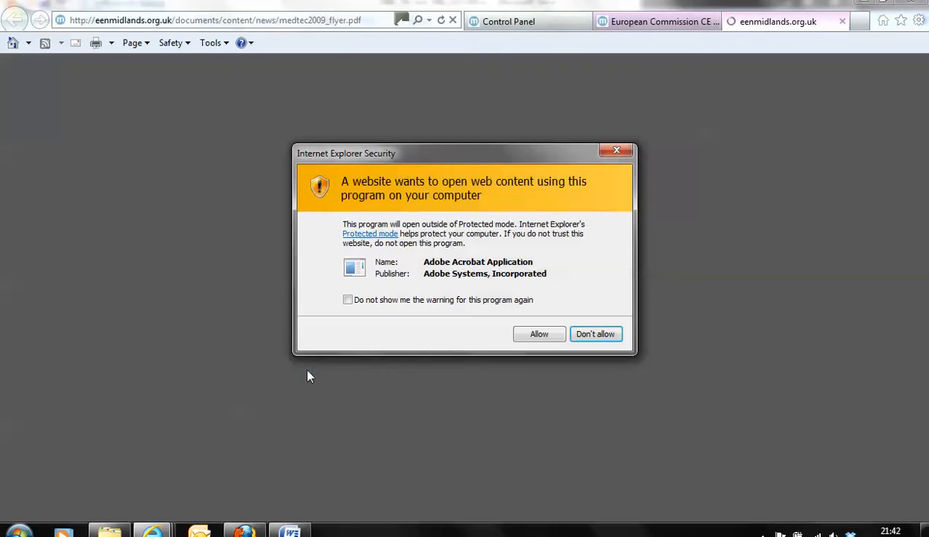
pyautogui.click(539, 335)
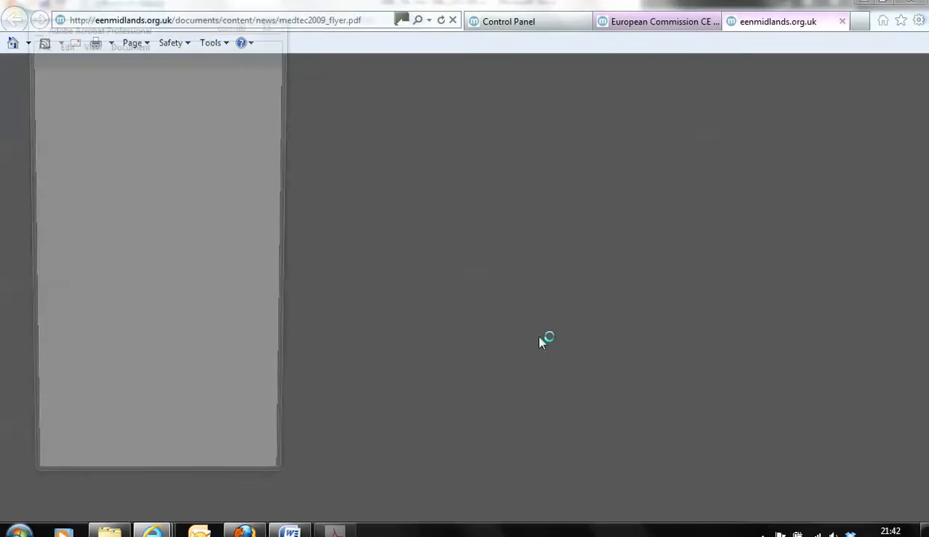
pyautogui.click(259, 296)
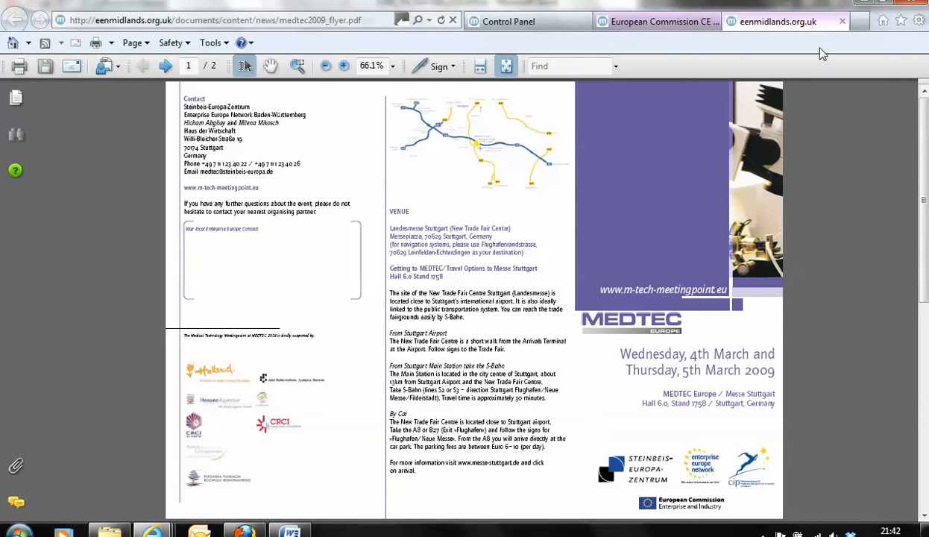
pyautogui.click(843, 22)
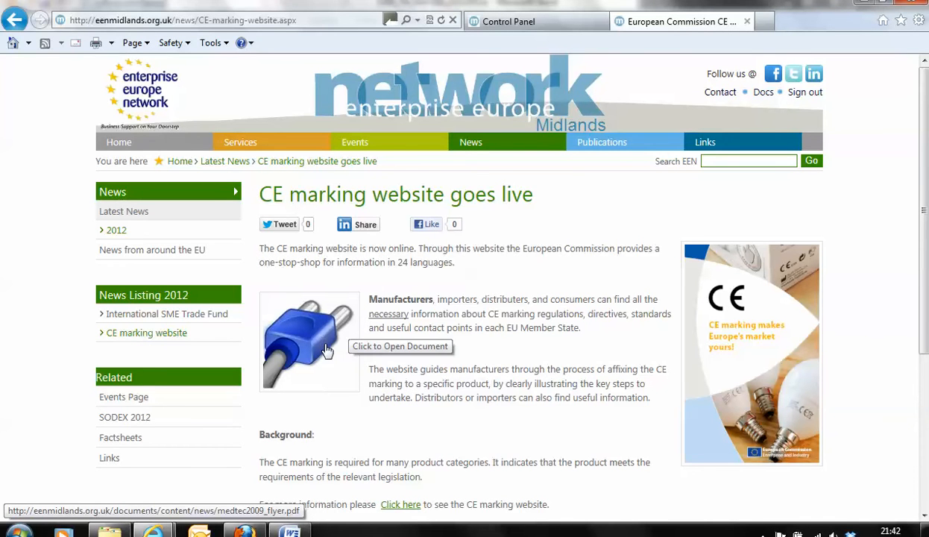
pyautogui.scroll(-1, 328, 354)
pyautogui.scroll(-1, 322, 329)
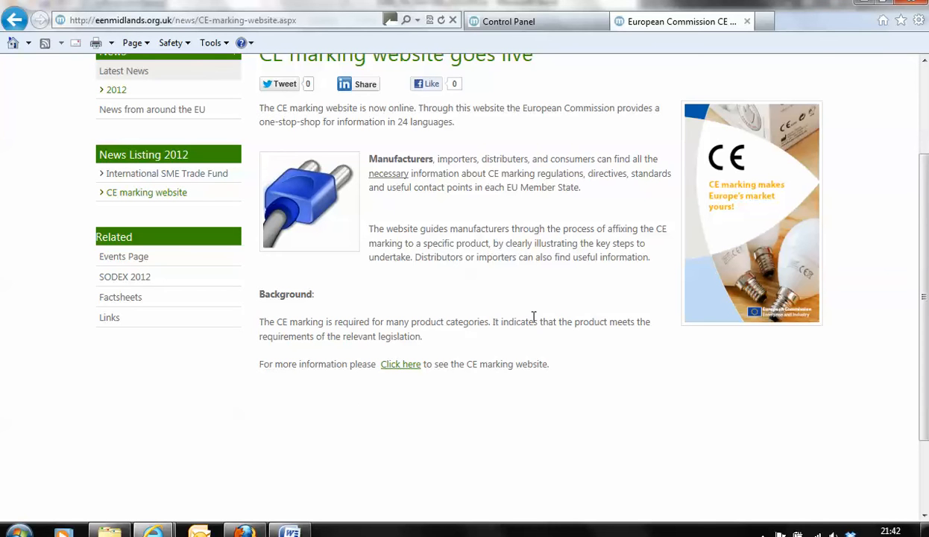
pyautogui.scroll(2, 534, 317)
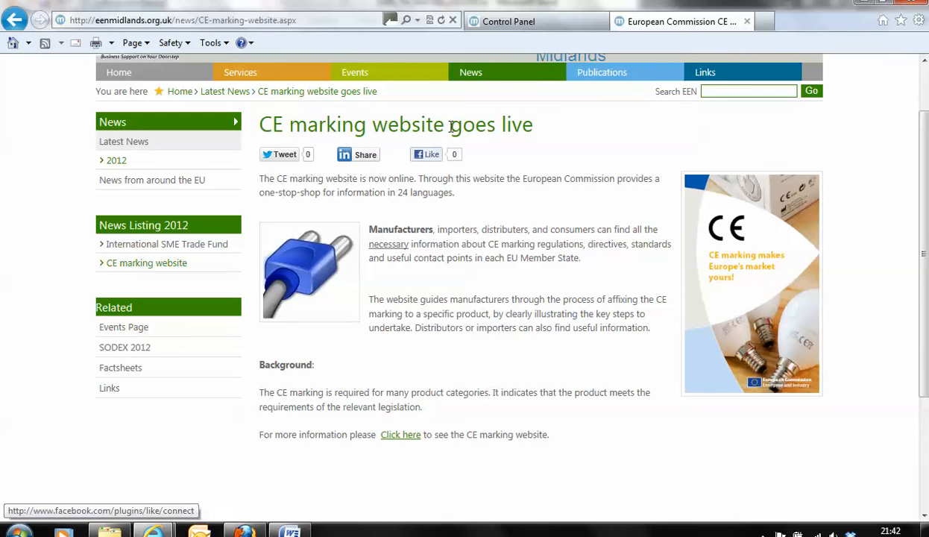
# Step: Switch to the Control Panel and inspect the linked plug image in the news record's main description
pyautogui.click(530, 24)
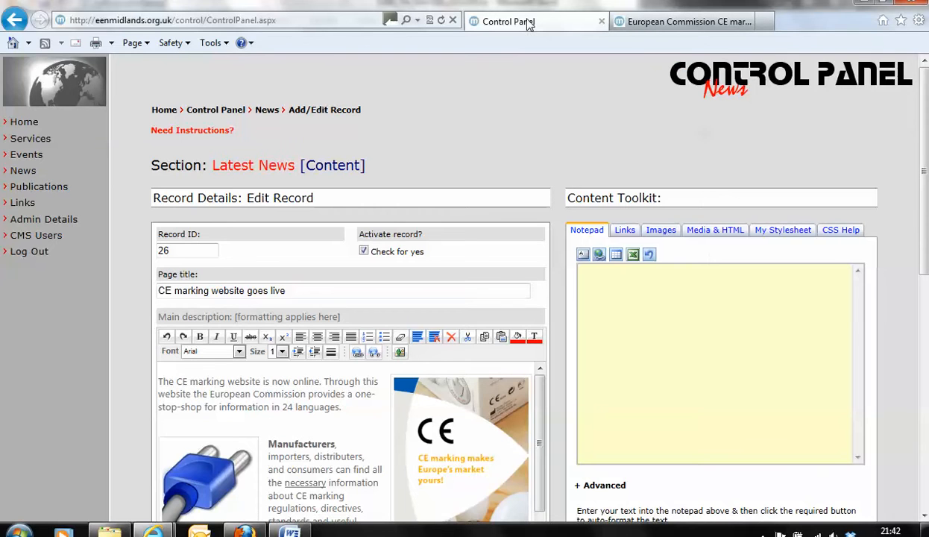
pyautogui.moveTo(928, 195); pyautogui.dragTo(926, 245)
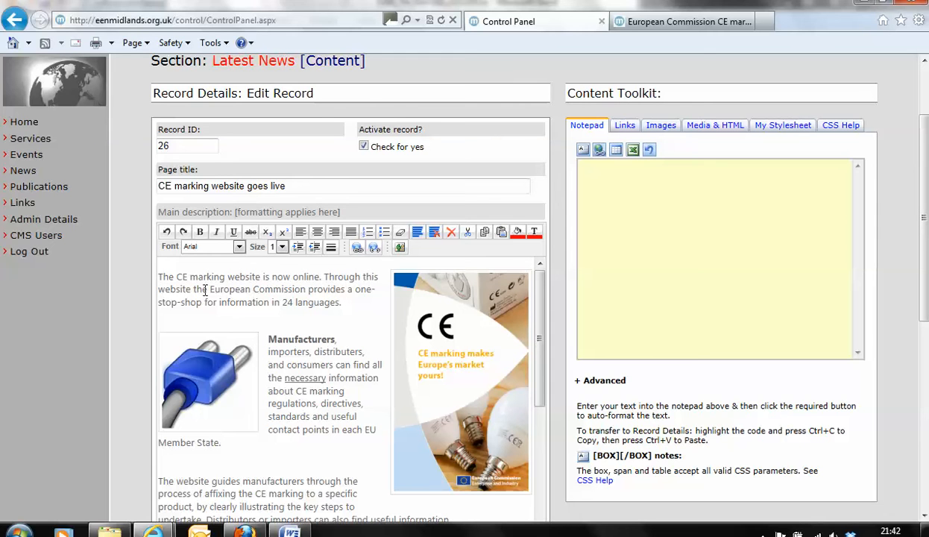
pyautogui.click(233, 343)
pyautogui.scroll(-3, 902, 281)
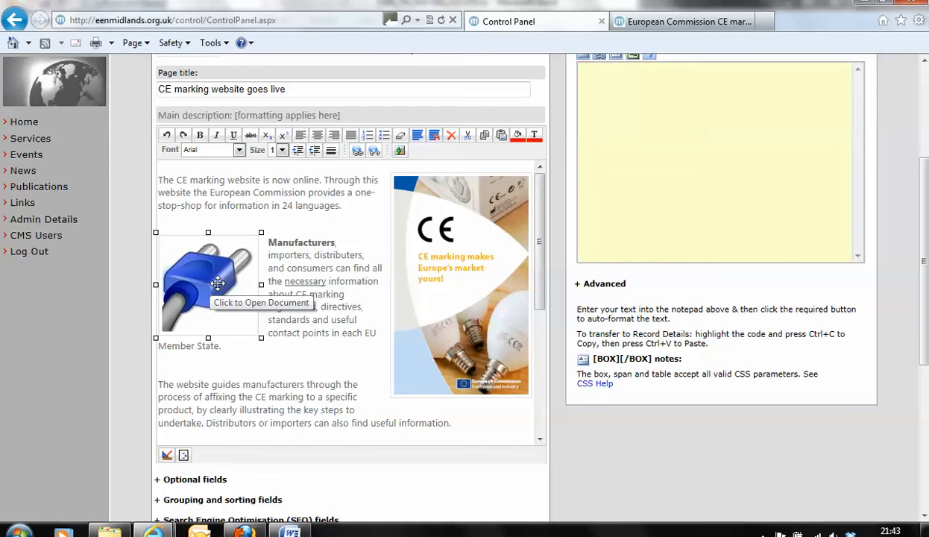
pyautogui.scroll(3, 217, 284)
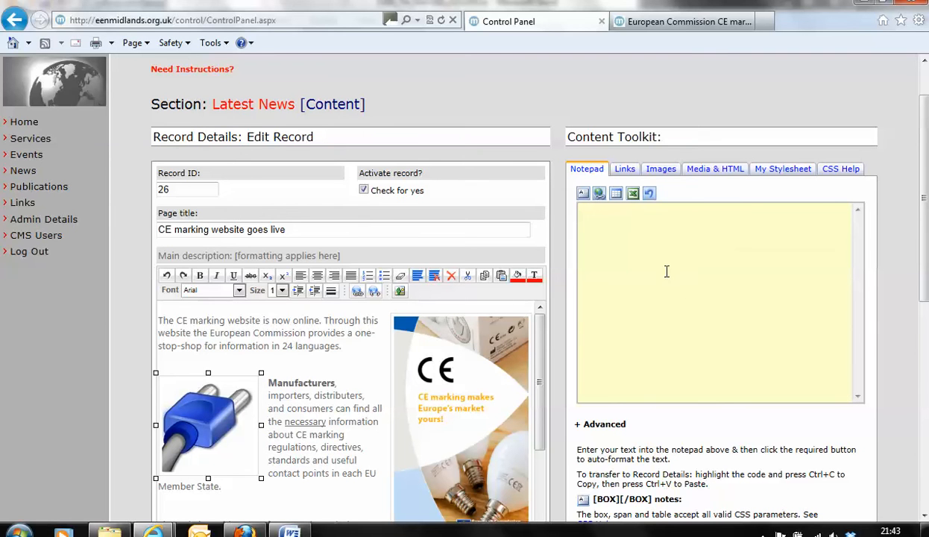
# Step: Choose alert.png as the image in the content toolkit and enter "Click to open a document" as its alternate text
pyautogui.click(664, 171)
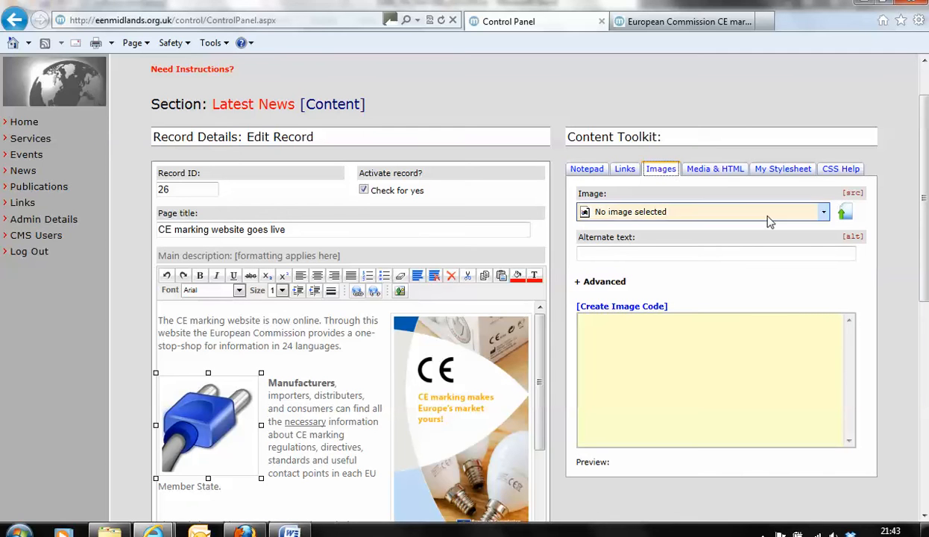
pyautogui.click(823, 213)
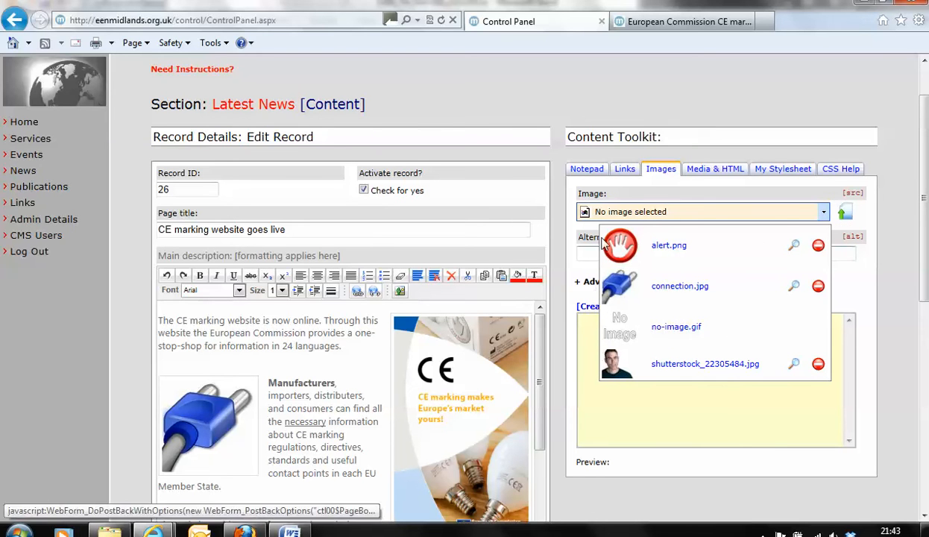
pyautogui.click(666, 248)
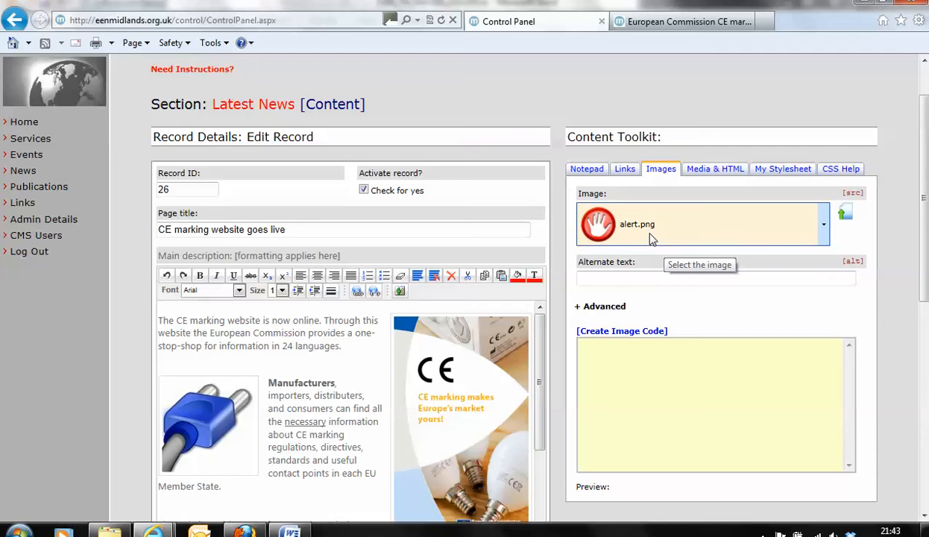
pyautogui.click(601, 276)
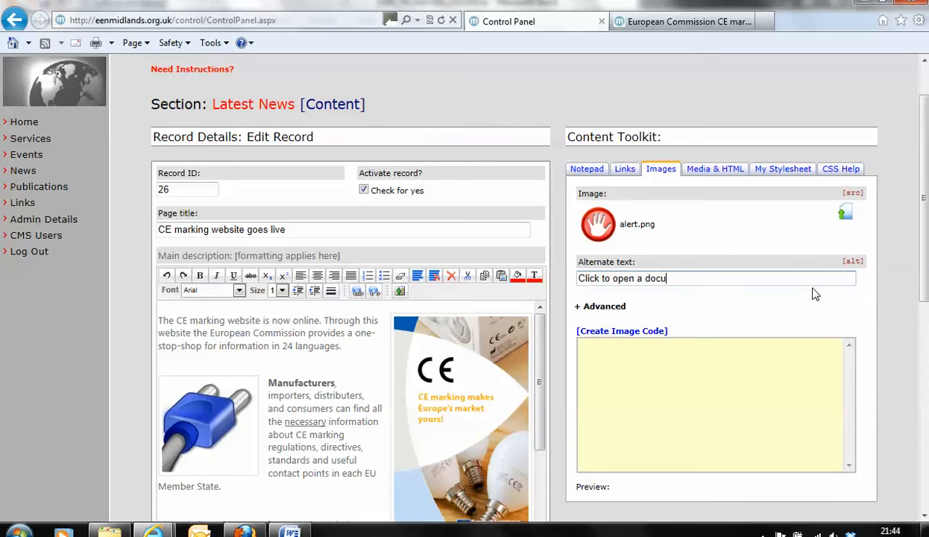
# Step: Copy the image's alternate text into its advanced mouse-over text
pyautogui.click(604, 307)
pyautogui.scroll(-2, 700, 324)
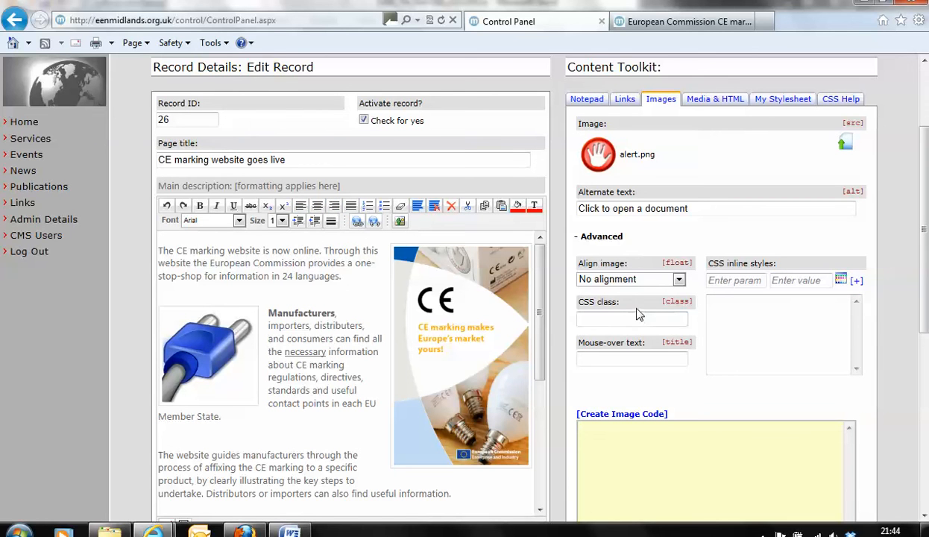
pyautogui.moveTo(689, 209); pyautogui.dragTo(557, 214)
pyautogui.hotkey('ctrl', 'c')
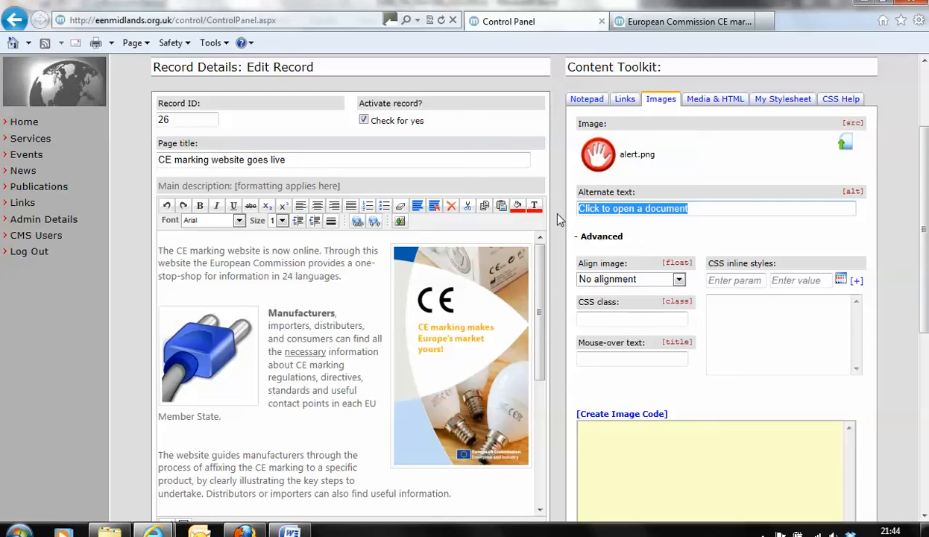
pyautogui.click(597, 357)
pyautogui.hotkey('ctrl', 'v')
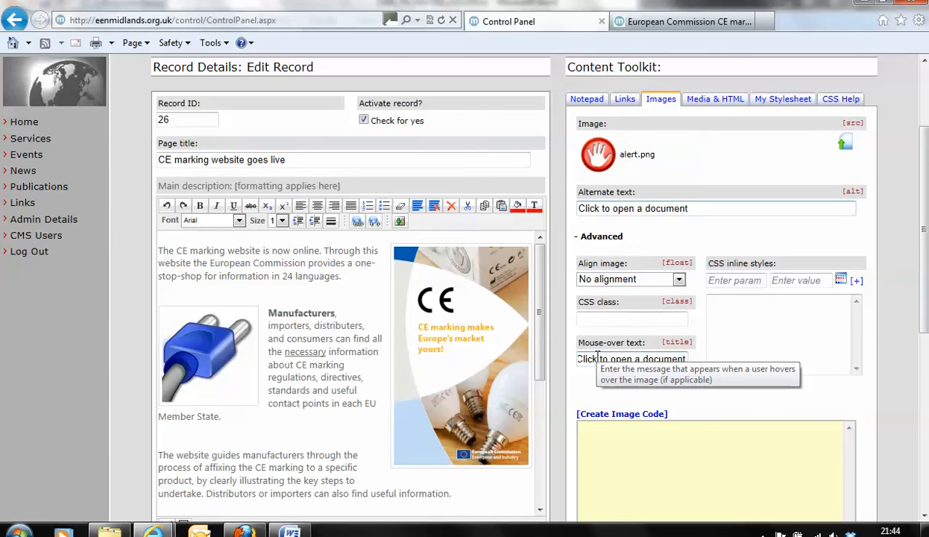
# Step: Generate the image code for alert.png and copy the whole code
pyautogui.scroll(-1, 680, 373)
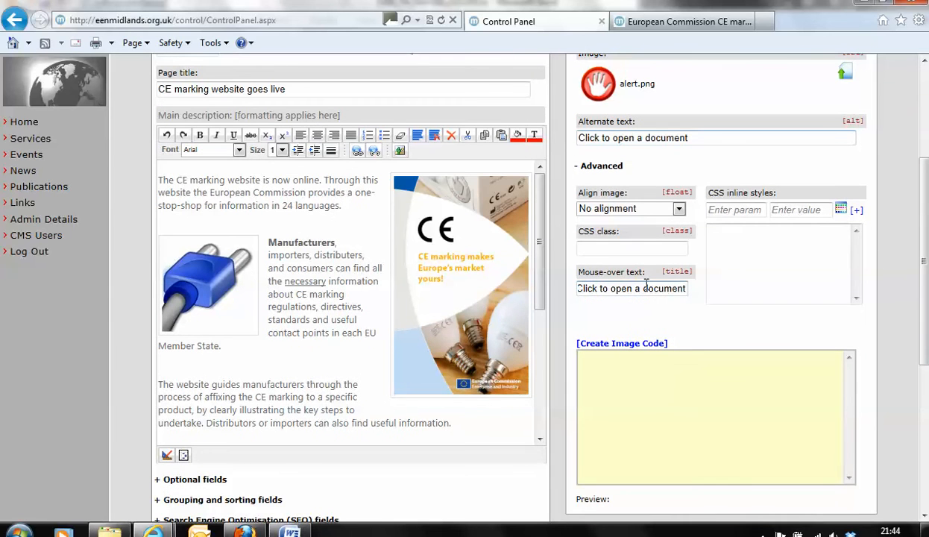
pyautogui.click(638, 348)
pyautogui.click(649, 343)
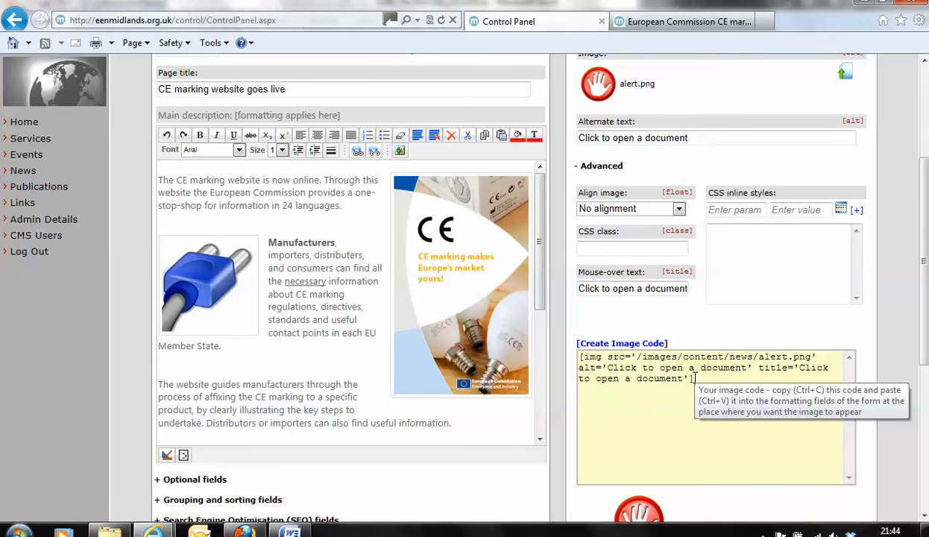
pyautogui.moveTo(694, 379); pyautogui.dragTo(579, 356)
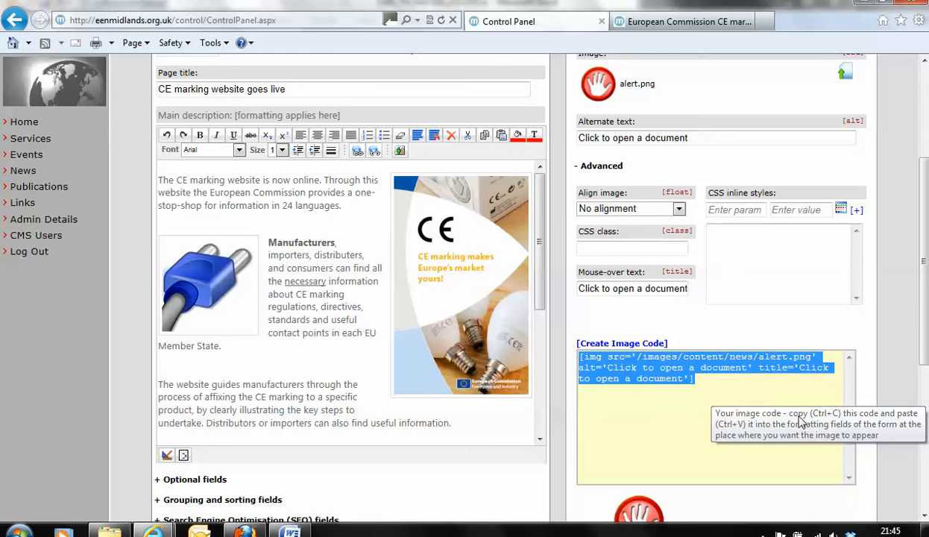
# Step: Set up a document link to medtec2009_flyer.pdf with the alert.png image code pasted as its link text
pyautogui.moveTo(926, 344); pyautogui.dragTo(925, 287)
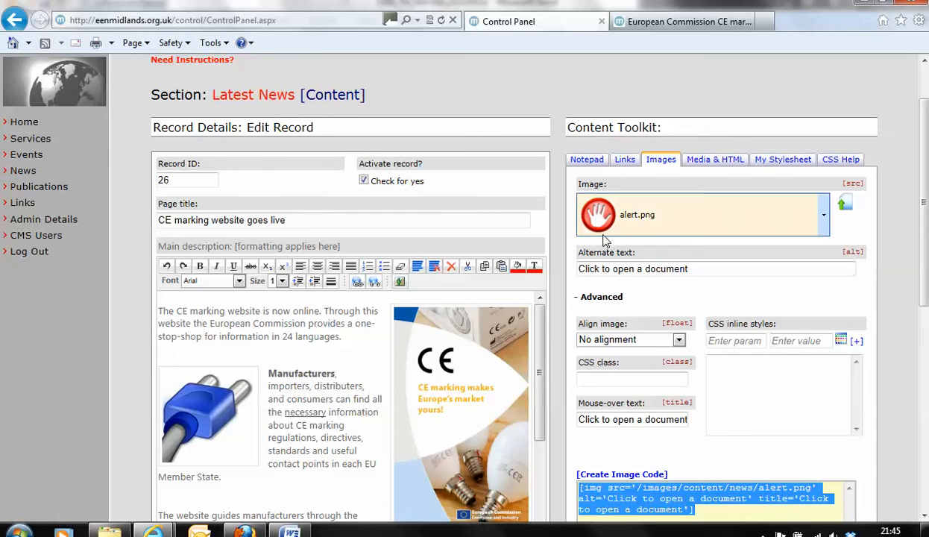
pyautogui.click(626, 161)
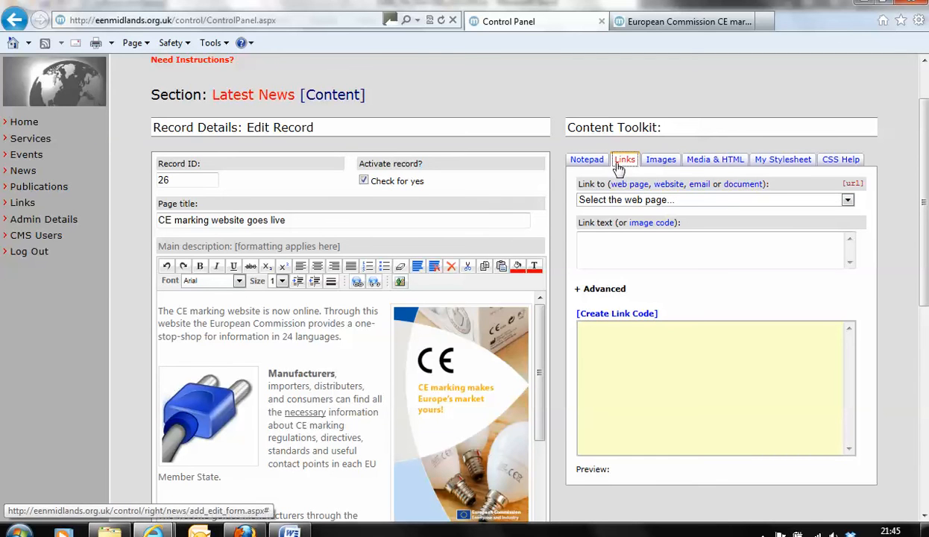
pyautogui.click(739, 186)
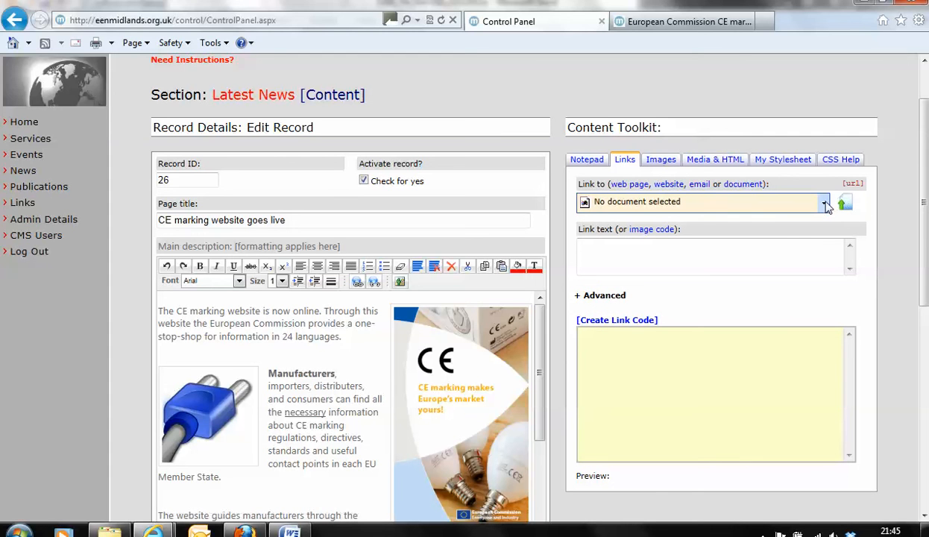
pyautogui.click(824, 204)
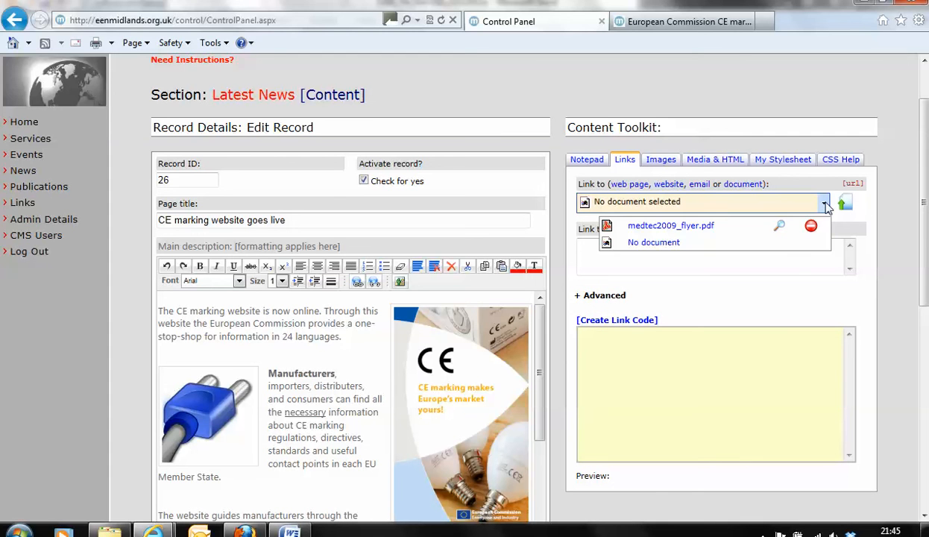
pyautogui.click(705, 227)
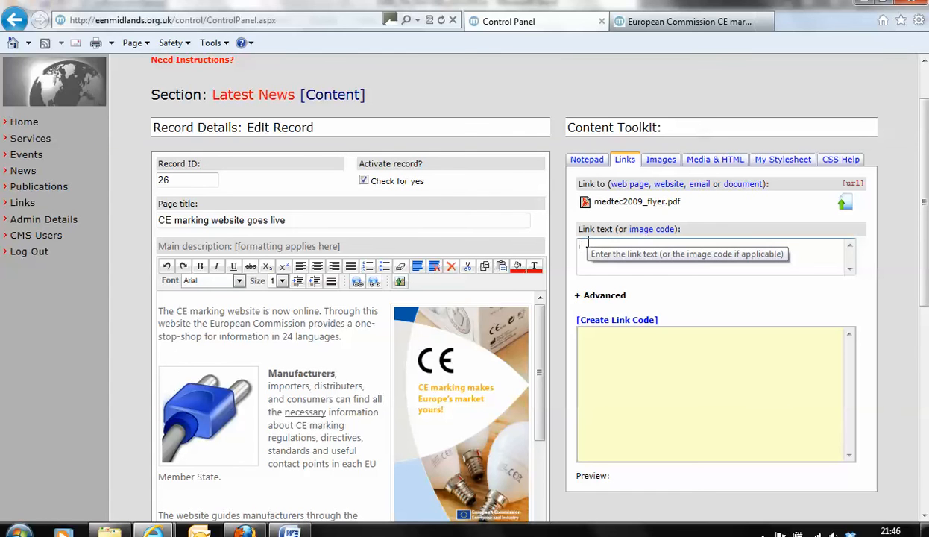
pyautogui.click(650, 231)
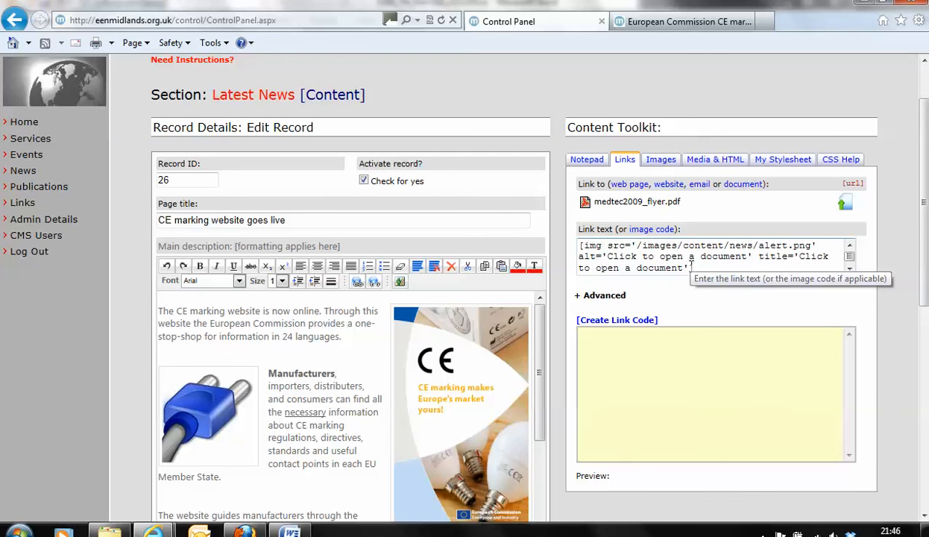
pyautogui.moveTo(693, 269); pyautogui.dragTo(588, 245)
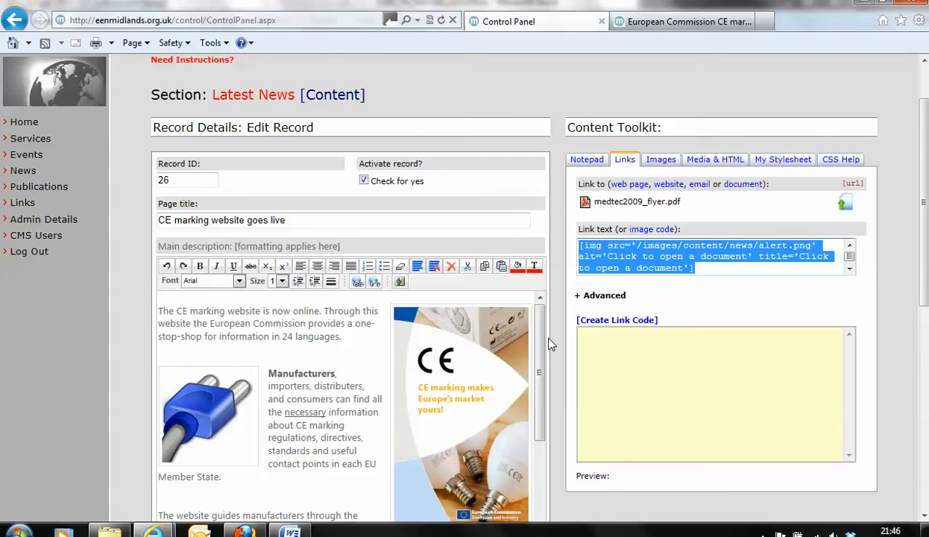
# Step: Set the document link to open in a new window and give it the mouse-over text "Click to open document"
pyautogui.click(614, 295)
pyautogui.scroll(-2, 683, 287)
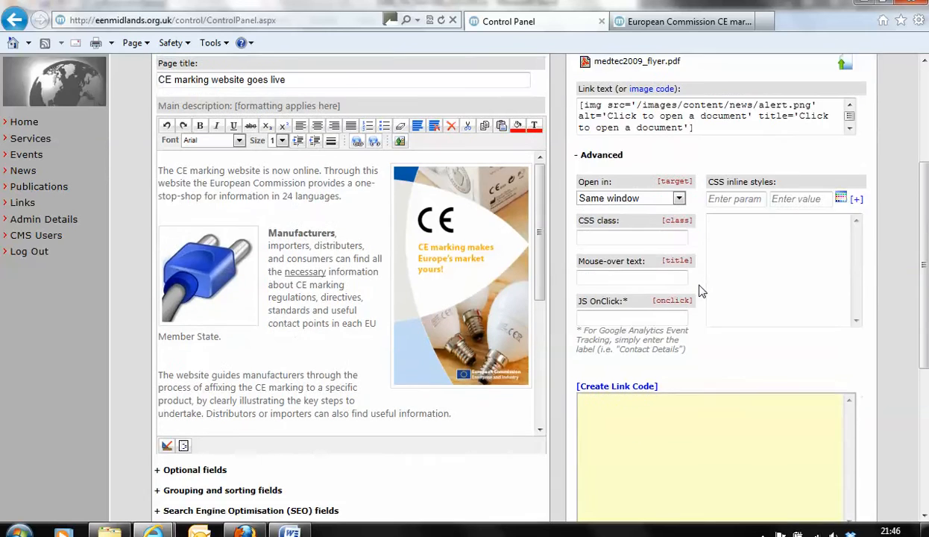
pyautogui.scroll(1, 701, 290)
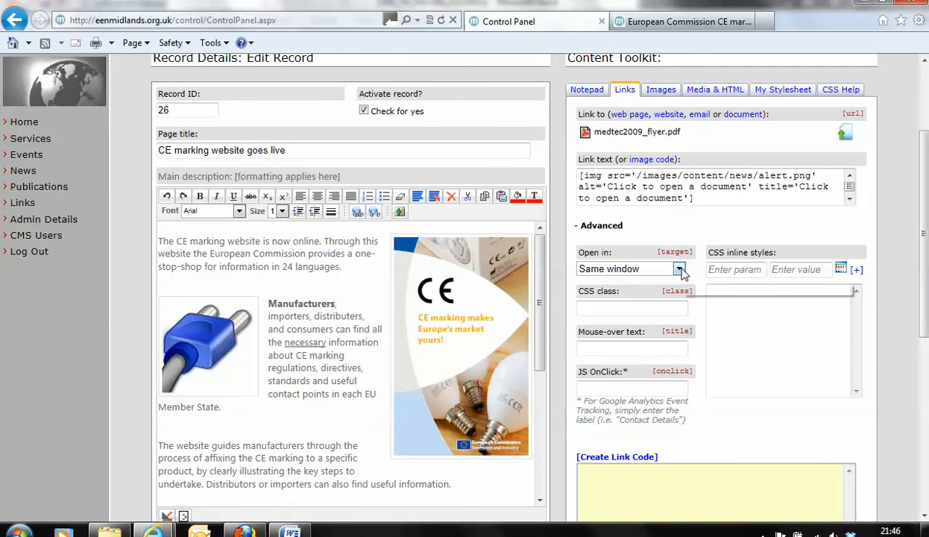
pyautogui.click(680, 270)
pyautogui.click(645, 292)
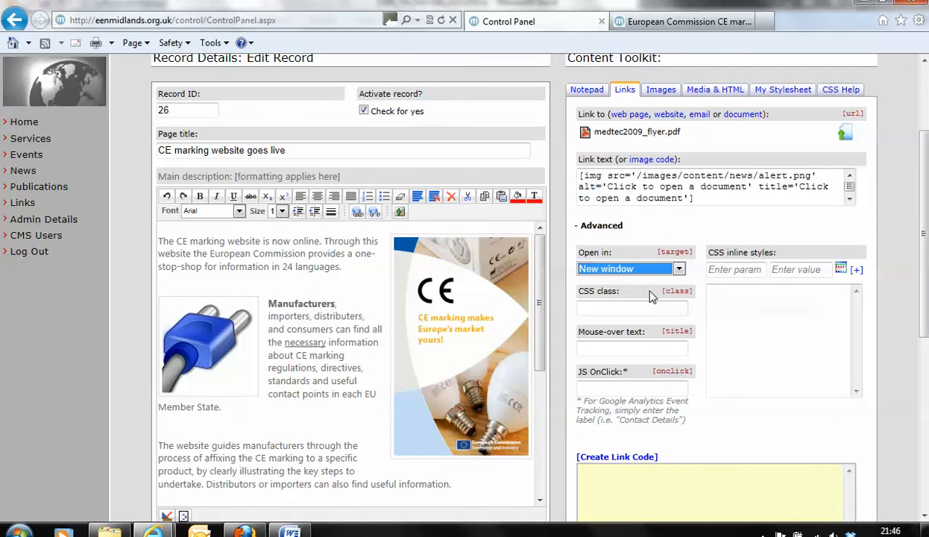
pyautogui.click(617, 349)
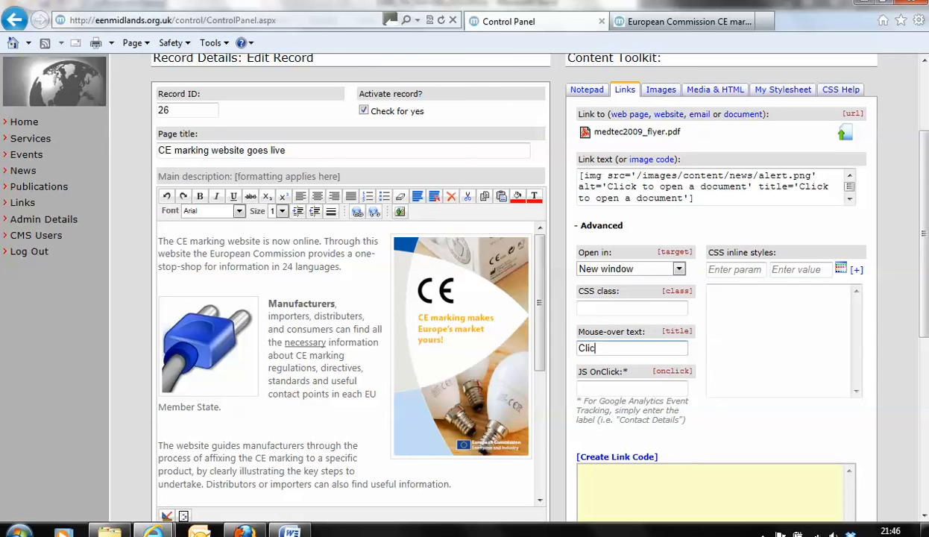
pyautogui.write('Click to open document')
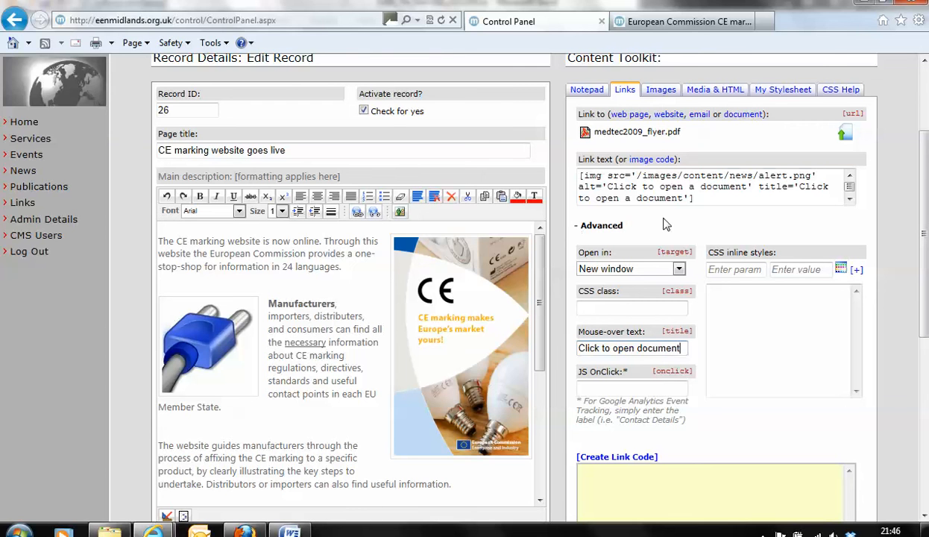
# Step: Enter DOCL1 as the link's JS OnClick label for Google Analytics event tracking
pyautogui.moveTo(603, 187); pyautogui.dragTo(758, 188)
pyautogui.click(749, 186)
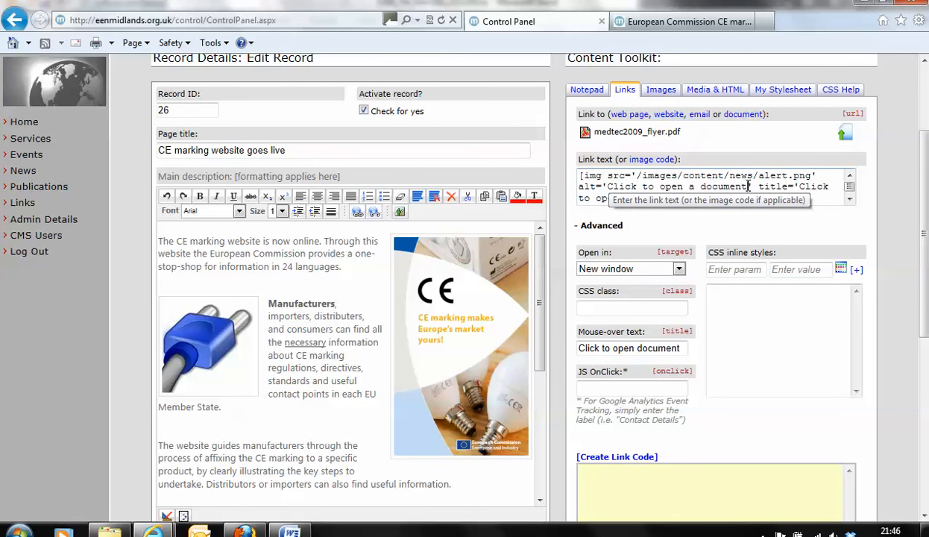
pyautogui.moveTo(604, 187); pyautogui.dragTo(758, 187)
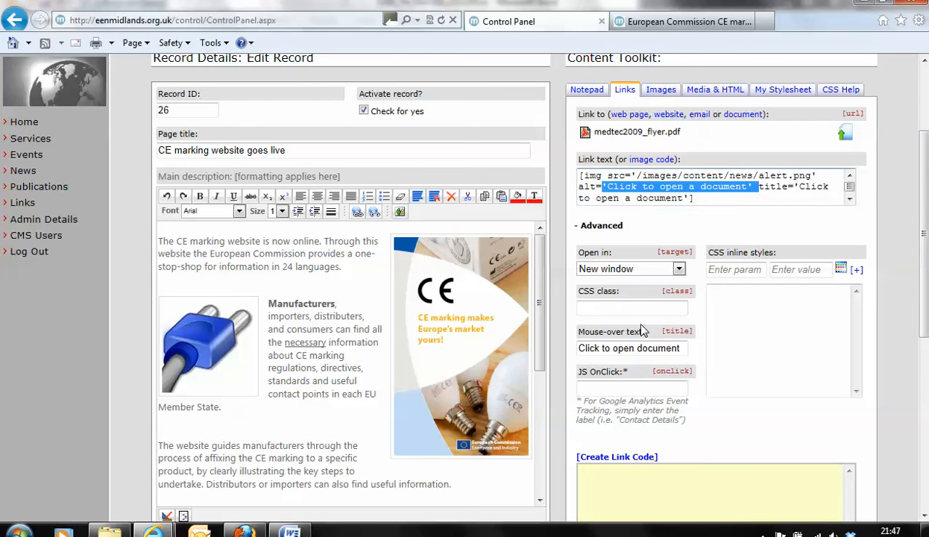
pyautogui.click(618, 386)
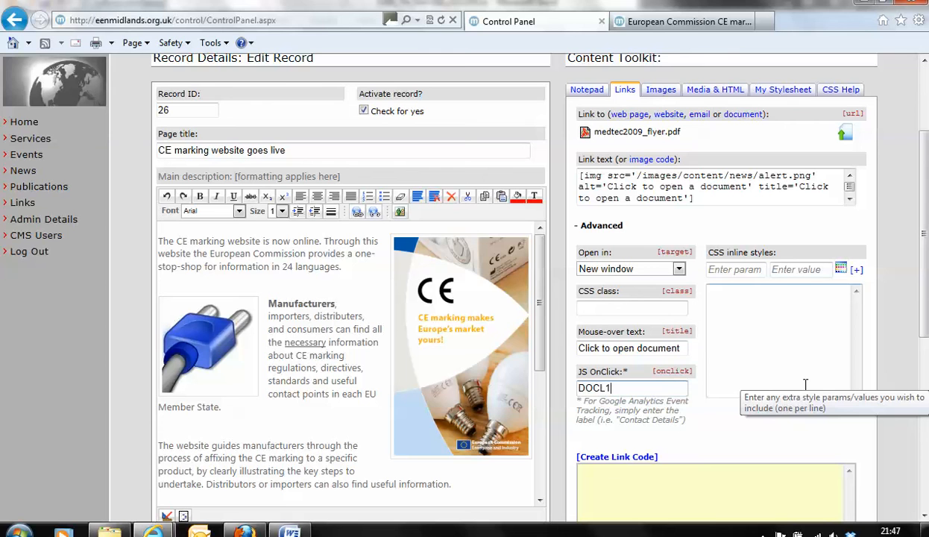
# Step: Generate the link code for the image link to medtec2009_flyer.pdf and copy the whole code
pyautogui.scroll(-1, 723, 359)
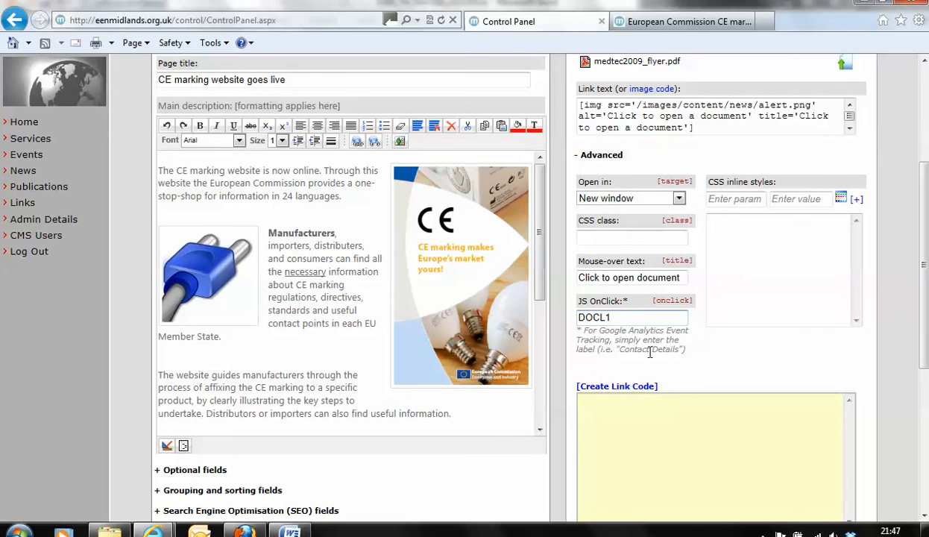
pyautogui.moveTo(600, 331); pyautogui.dragTo(651, 350)
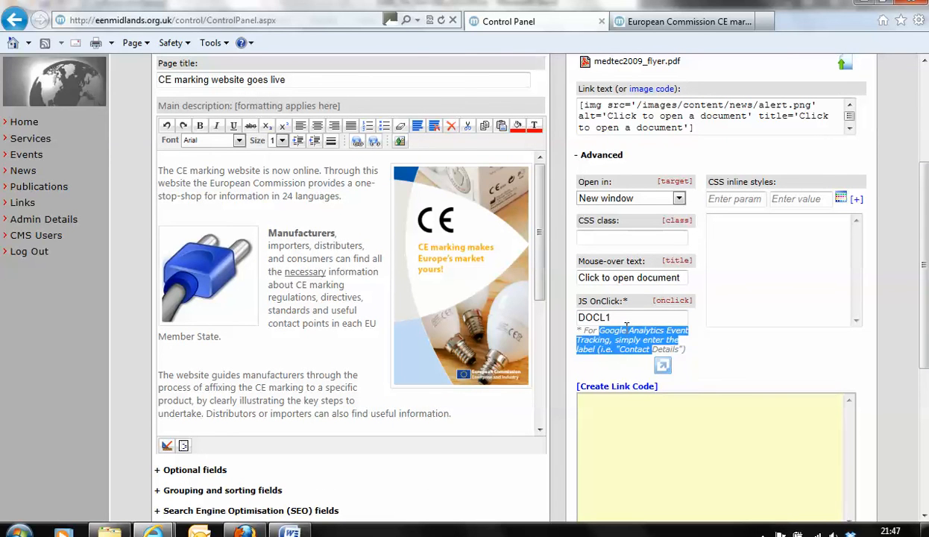
pyautogui.click(634, 389)
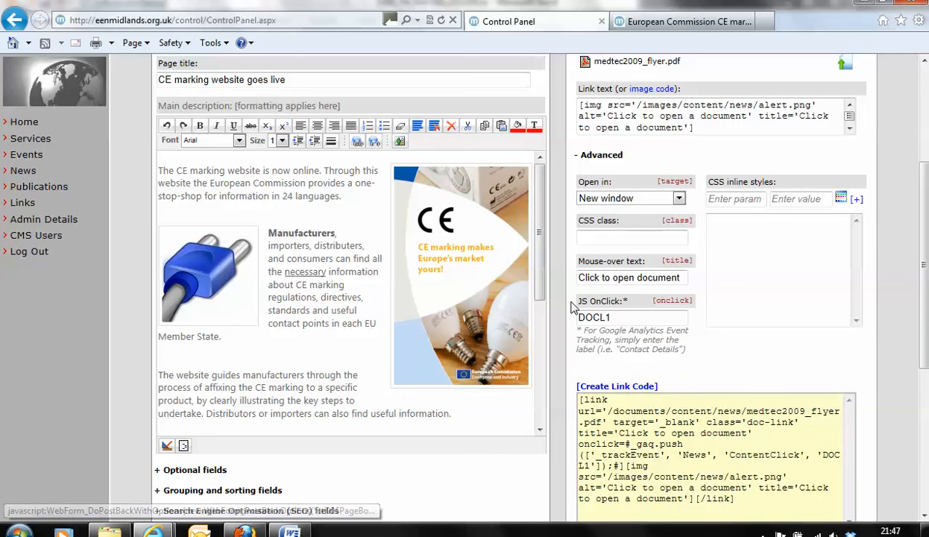
pyautogui.scroll(-5, 542, 293)
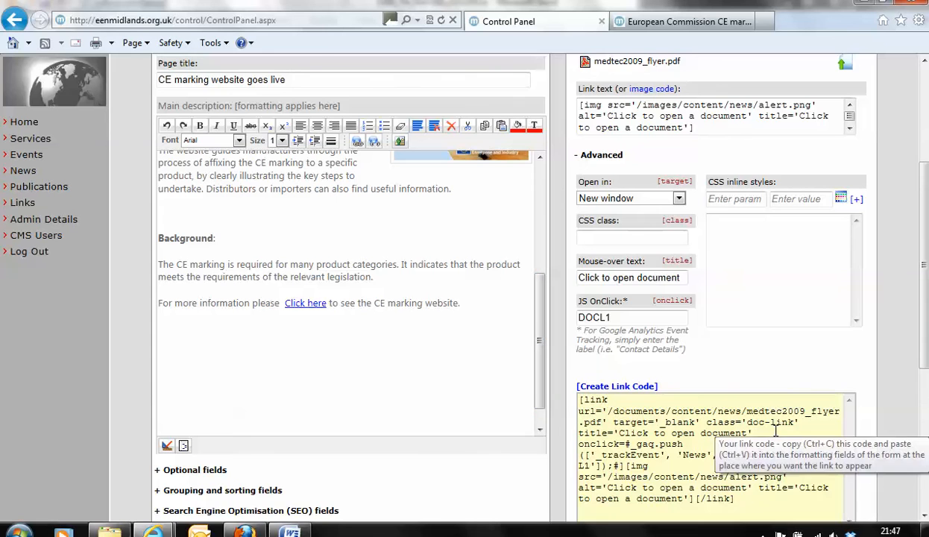
pyautogui.scroll(-2, 708, 421)
pyautogui.moveTo(737, 430); pyautogui.dragTo(561, 313)
pyautogui.hotkey('ctrl', 'c')
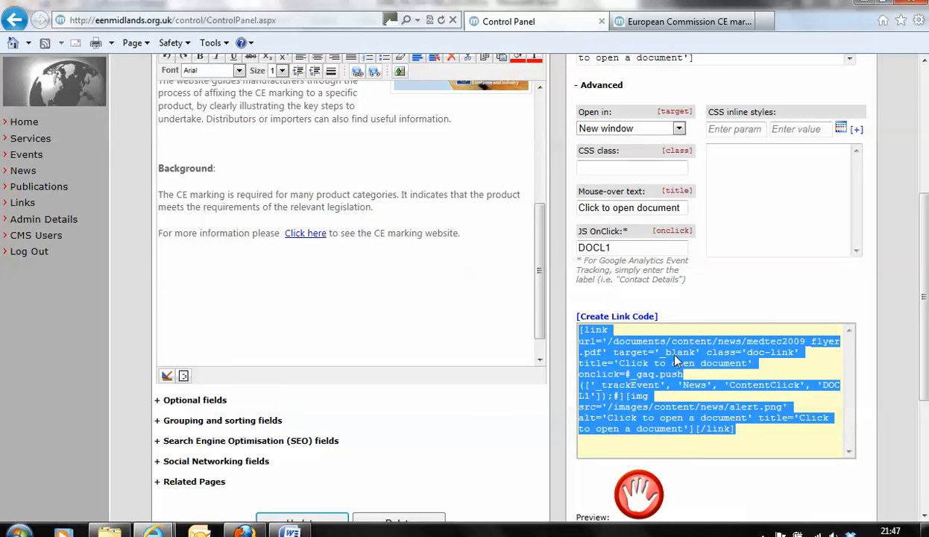
# Step: Paste the link code below the "For more information" line in the main description and submit the record update
pyautogui.click(198, 265)
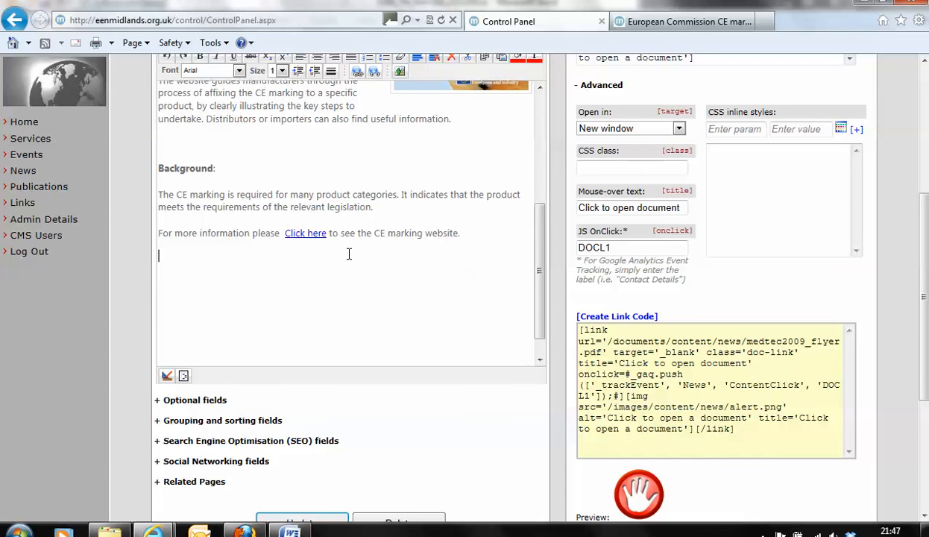
pyautogui.hotkey('ctrl', 'v')
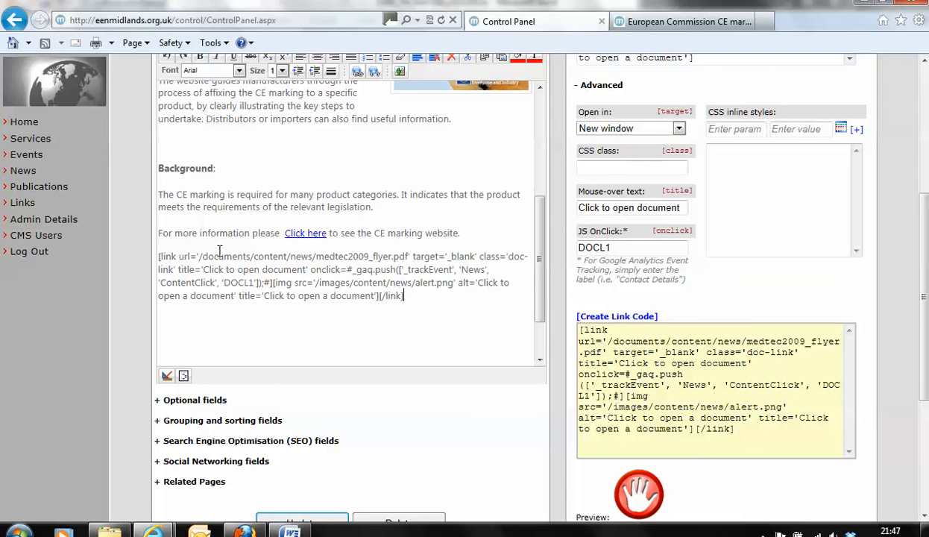
pyautogui.scroll(2, 543, 296)
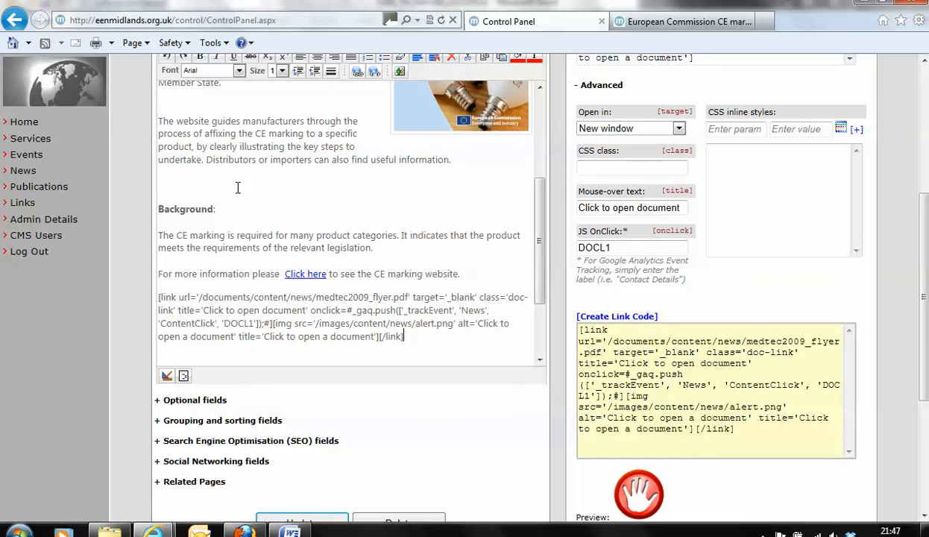
pyautogui.click(160, 124)
pyautogui.scroll(-5, 530, 290)
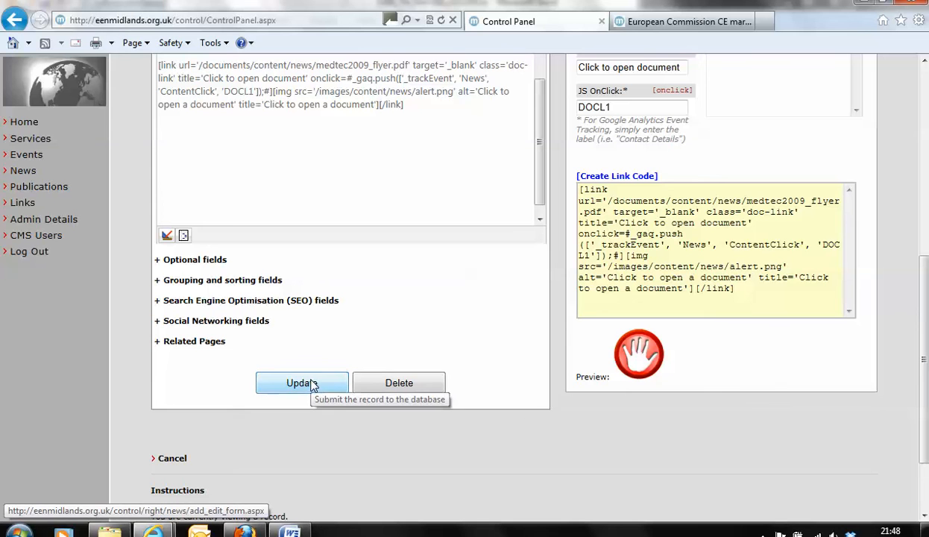
pyautogui.click(311, 384)
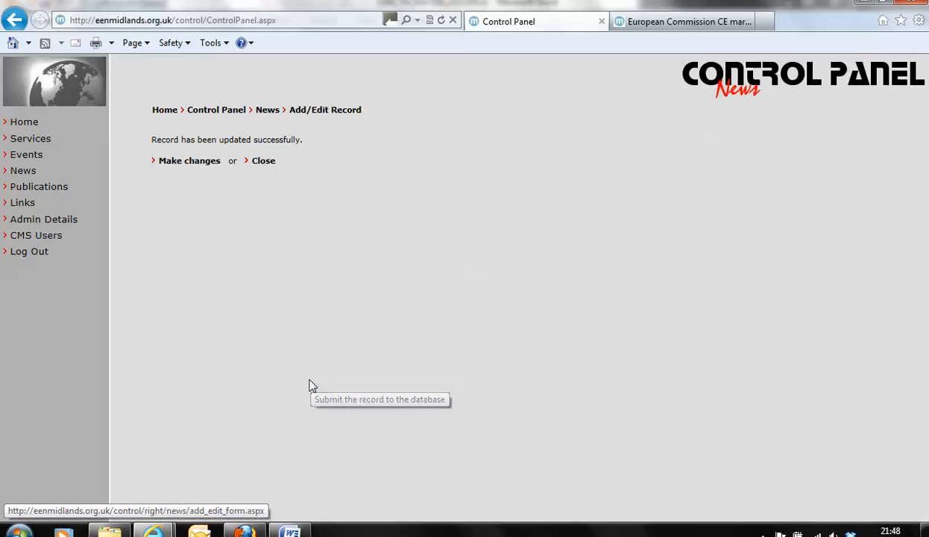
# Step: Reopen the updated record for changes and check the end of the main description for the linked image
pyautogui.click(210, 166)
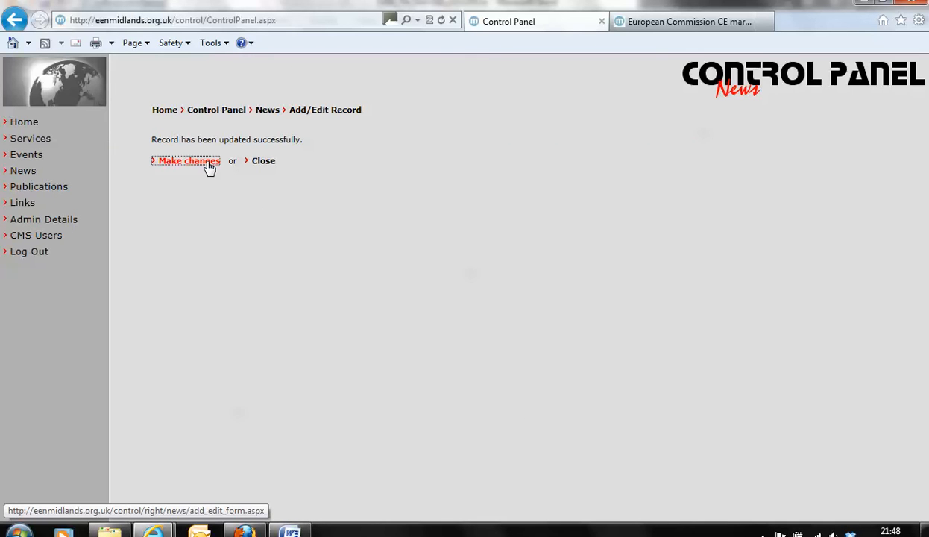
pyautogui.scroll(-3, 553, 339)
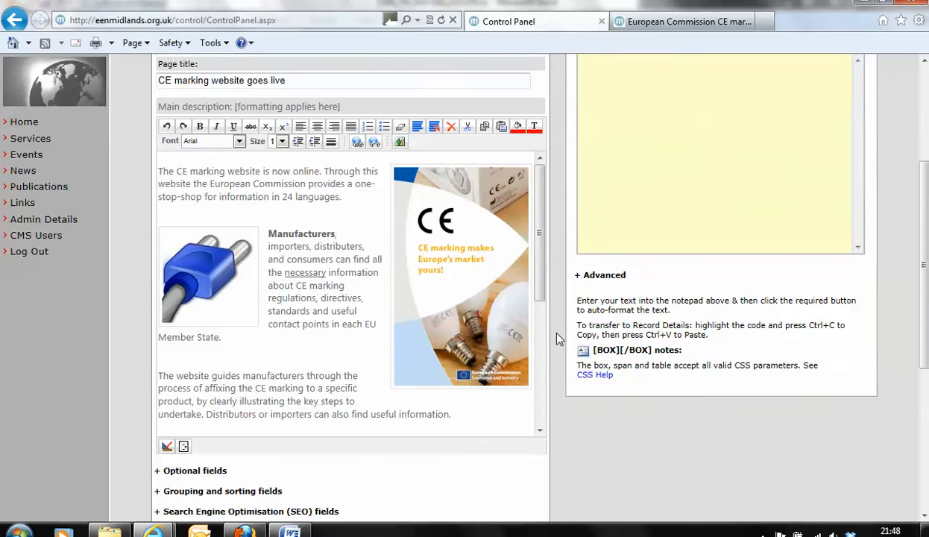
pyautogui.moveTo(540, 317); pyautogui.dragTo(523, 419)
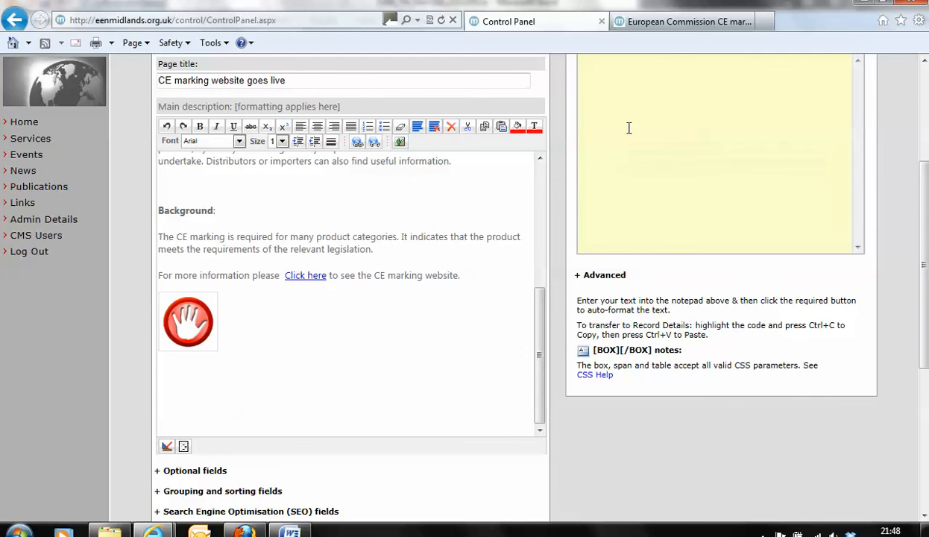
# Step: Refresh the published CE marking news page and check the linked image below the Background text
pyautogui.click(673, 26)
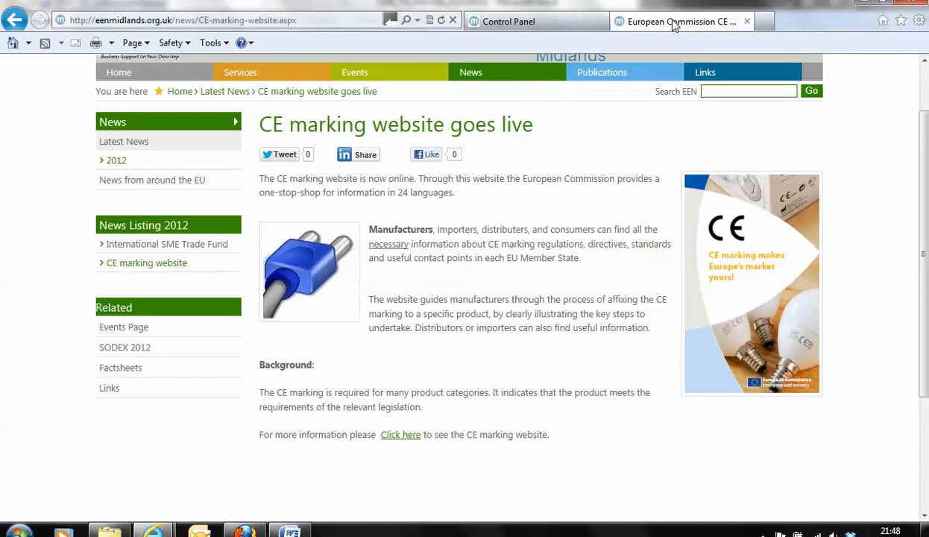
pyautogui.click(441, 21)
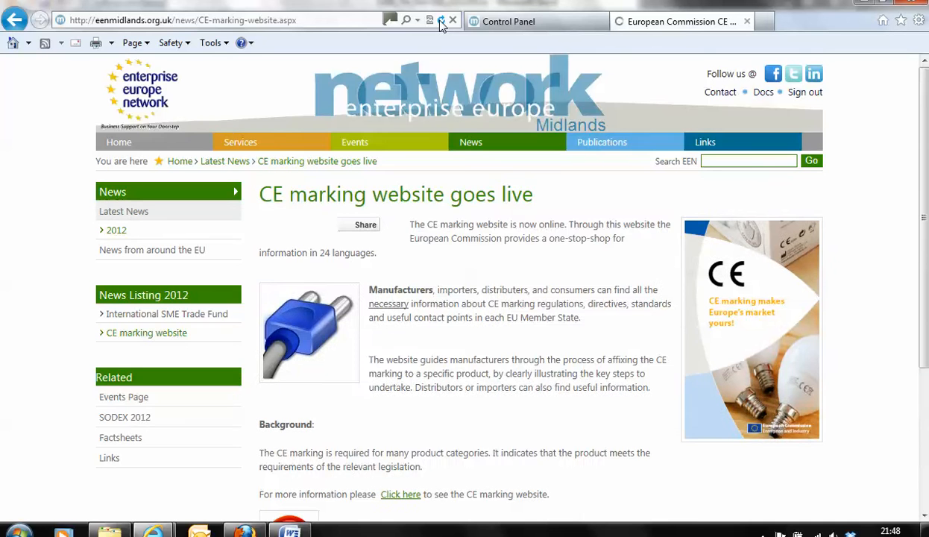
pyautogui.scroll(-3, 514, 235)
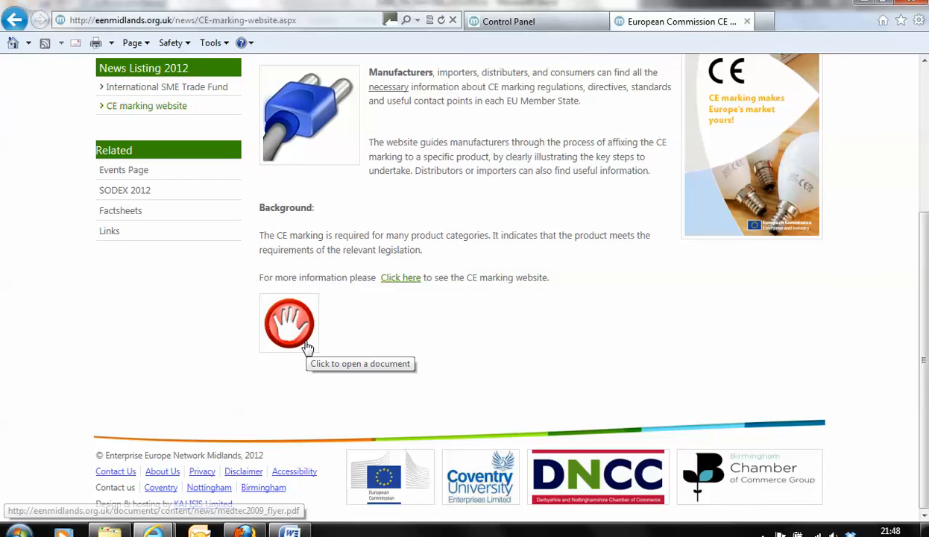
# Step: Test the alert image link by opening its PDF, allowing Adobe Acrobat to run, and return to the news page
pyautogui.click(306, 347)
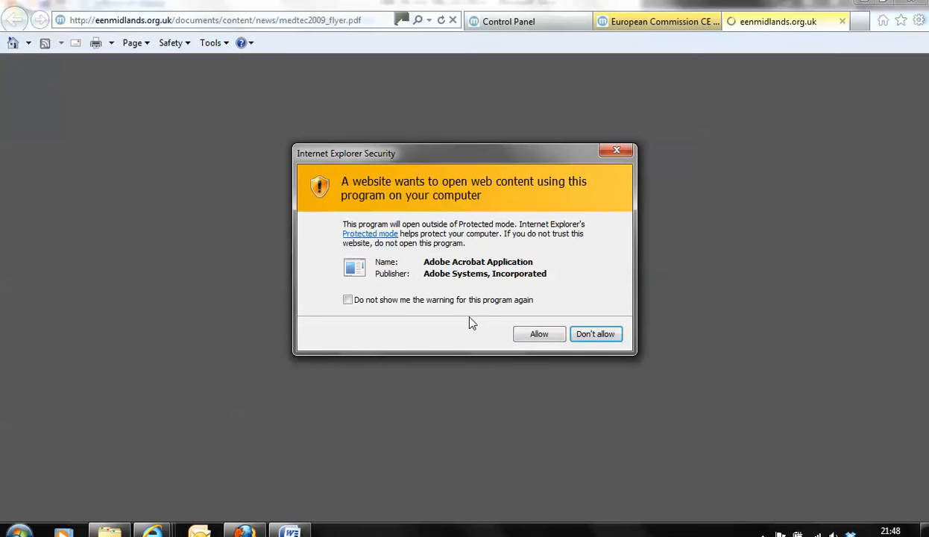
pyautogui.click(539, 334)
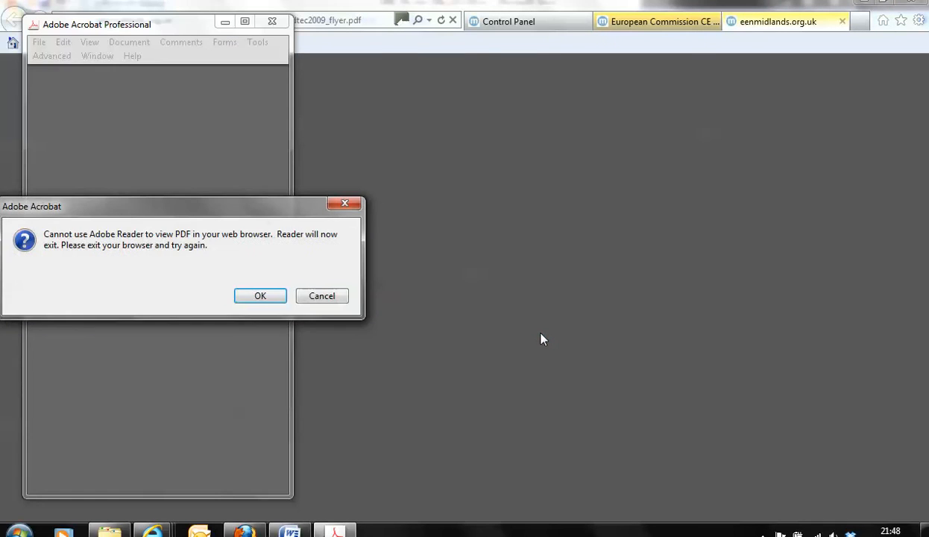
pyautogui.click(272, 298)
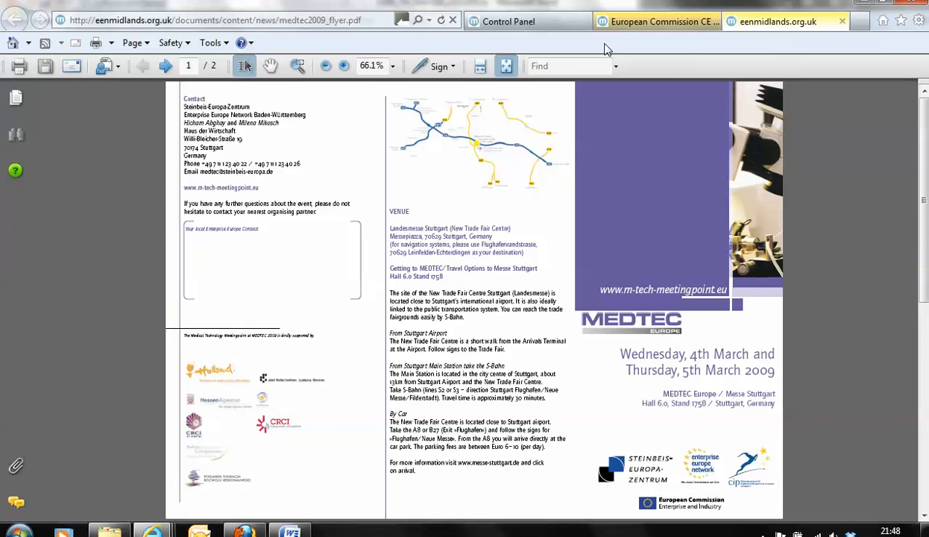
pyautogui.click(651, 25)
pyautogui.scroll(2, 377, 363)
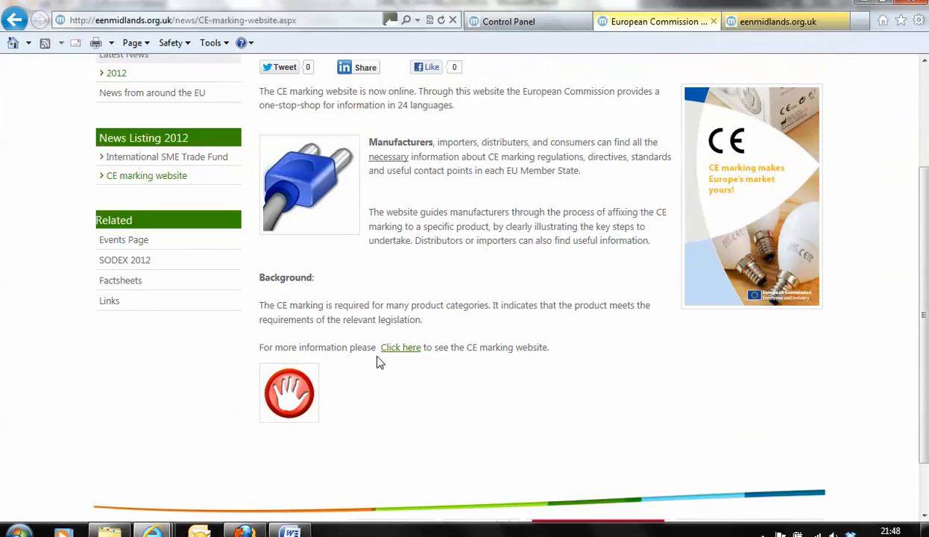